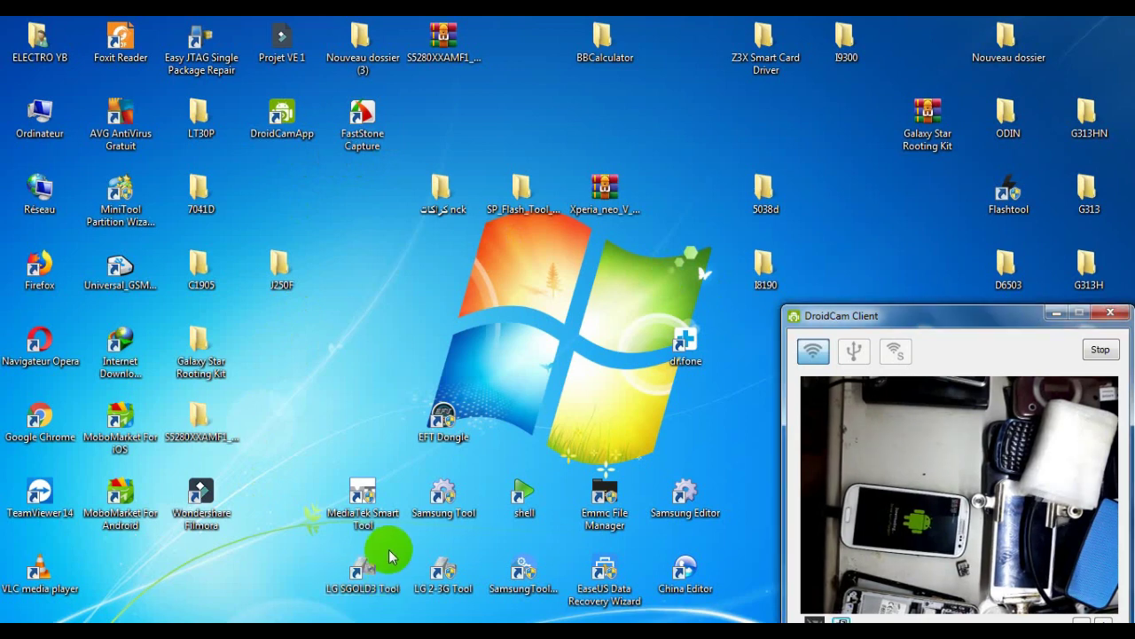
- Open Z3X Samsung Tool PRO and bring up the on-screen keyboard set to lowercase letters
{"action": "left_click", "coordinate": [381, 621]}
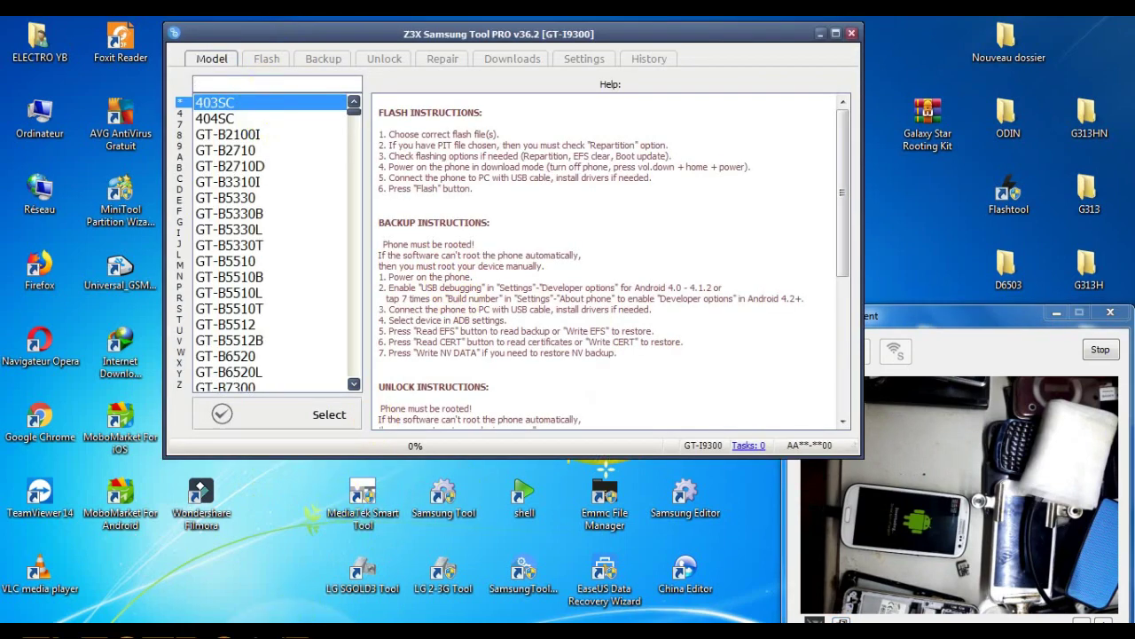
{"action": "left_click", "coordinate": [158, 635]}
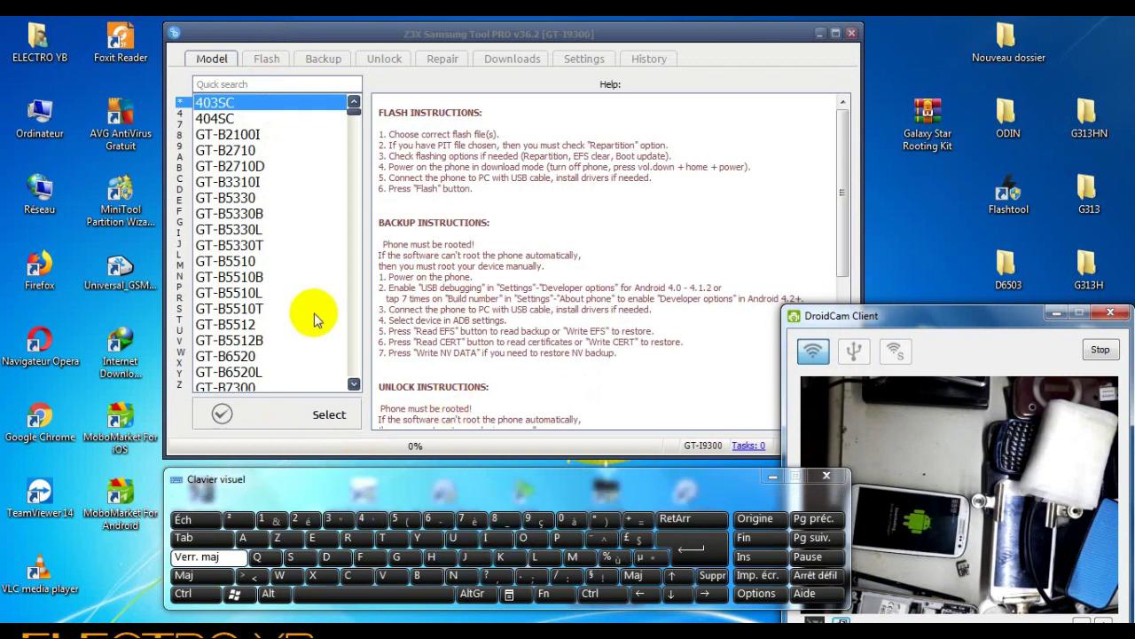
{"action": "left_click", "coordinate": [213, 556]}
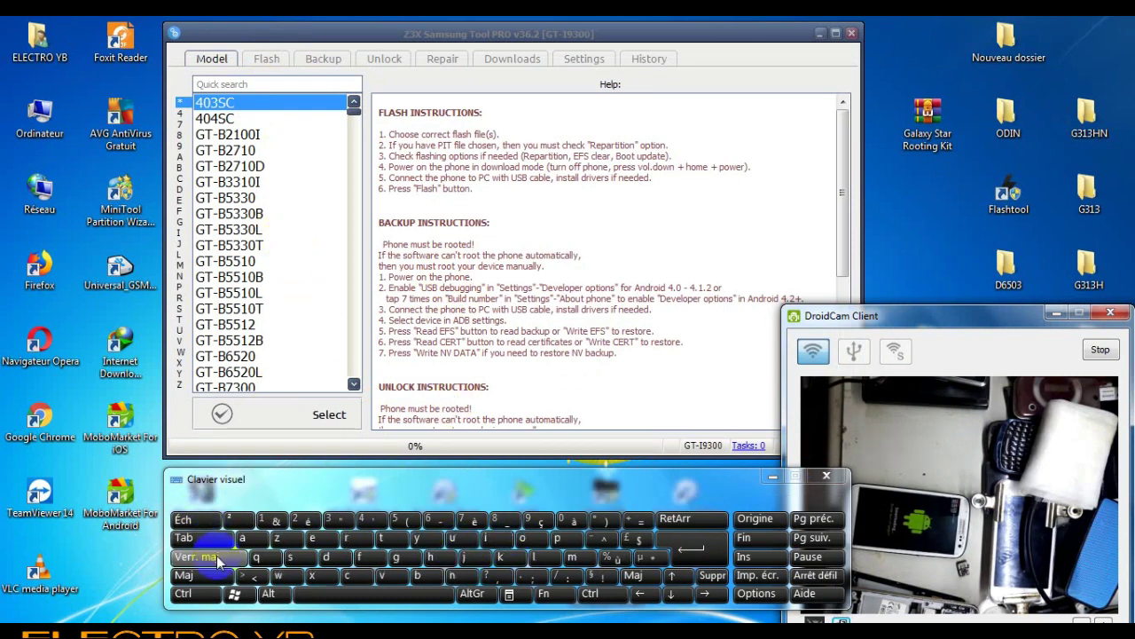
- Filter the phone model list by "i93" and select the GT-I9300 model
{"action": "left_click", "coordinate": [272, 82]}
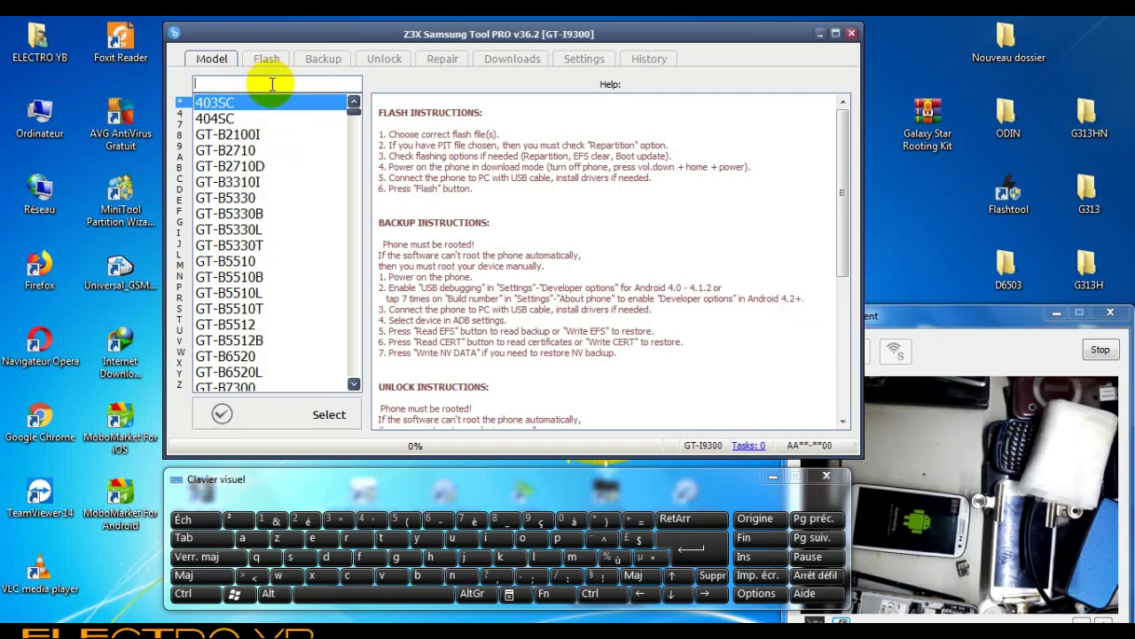
{"action": "left_click", "coordinate": [499, 539]}
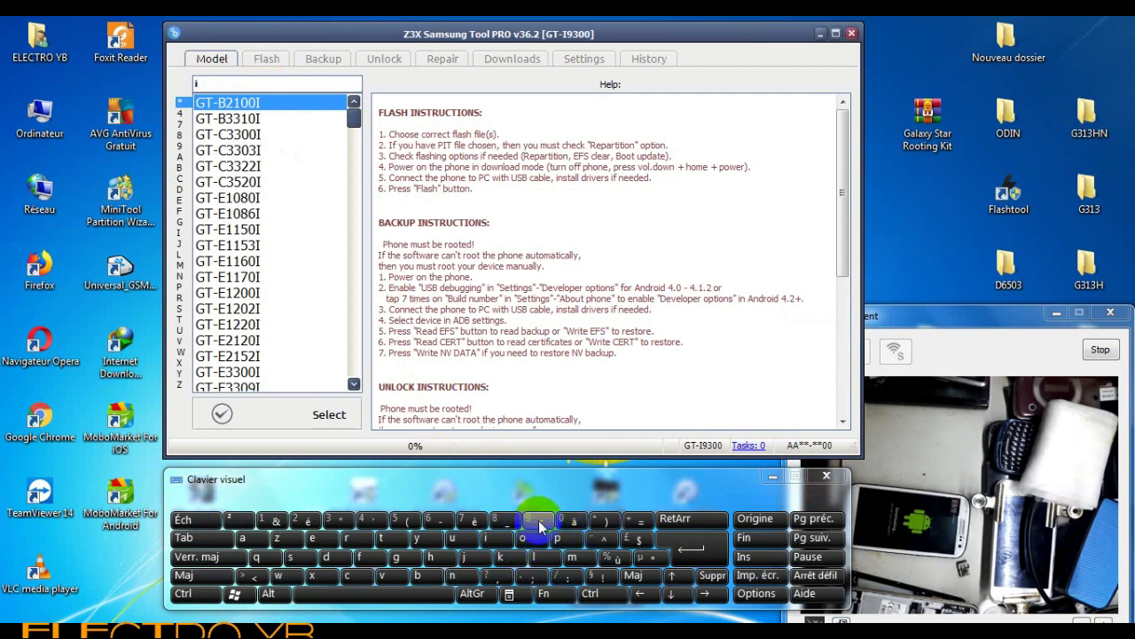
{"action": "left_click", "coordinate": [538, 524]}
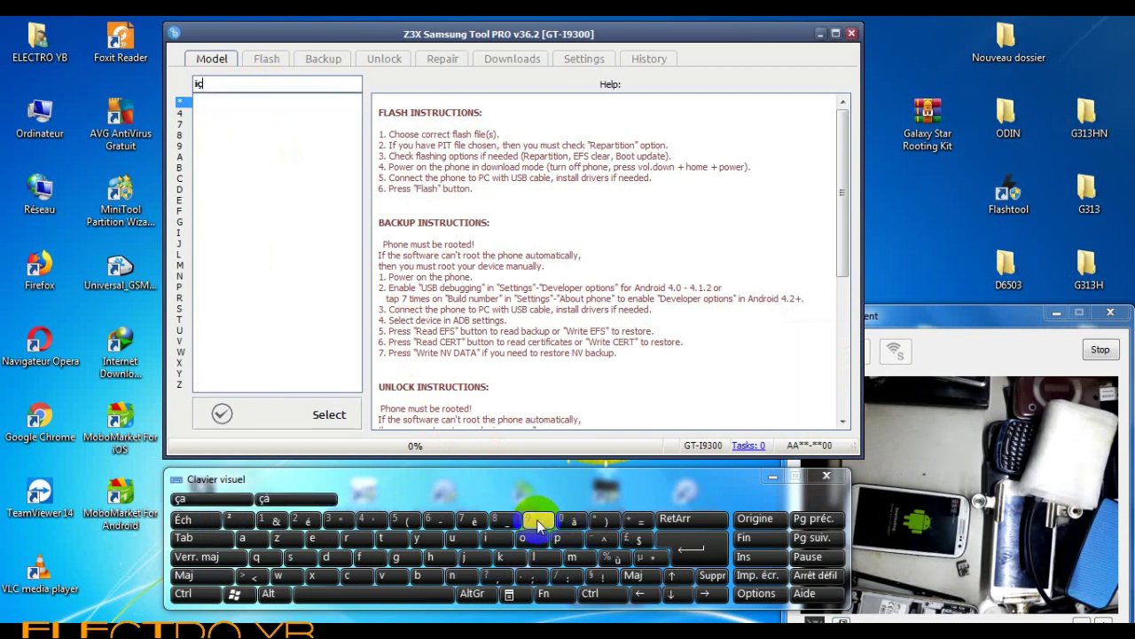
{"action": "left_click", "coordinate": [695, 523]}
{"action": "left_click", "coordinate": [196, 556]}
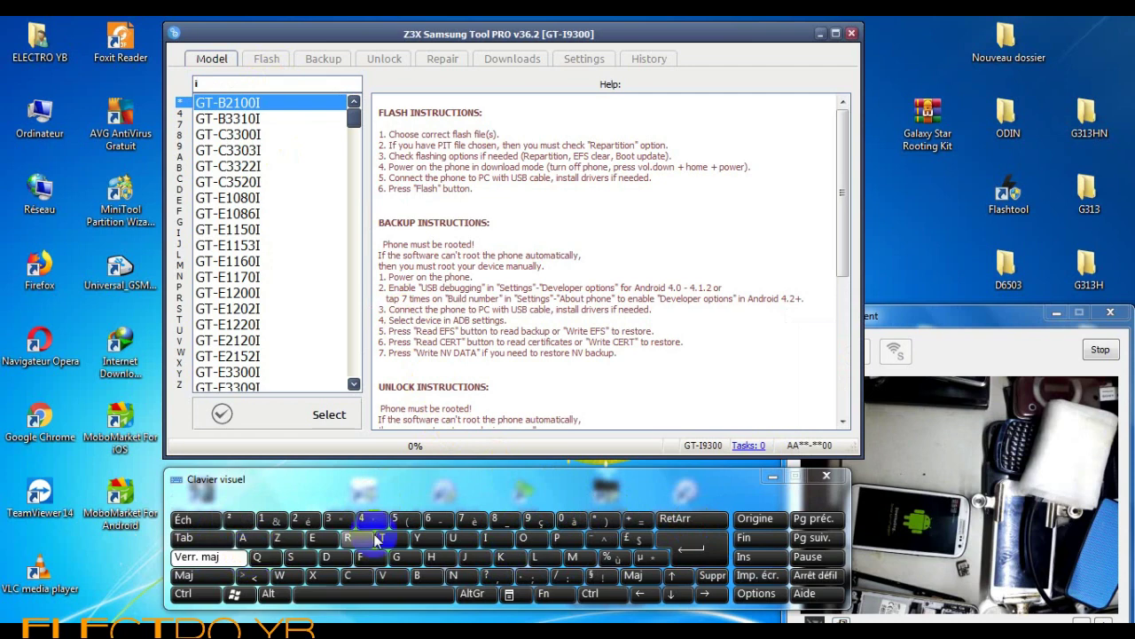
{"action": "left_click", "coordinate": [532, 520]}
{"action": "left_click", "coordinate": [334, 521]}
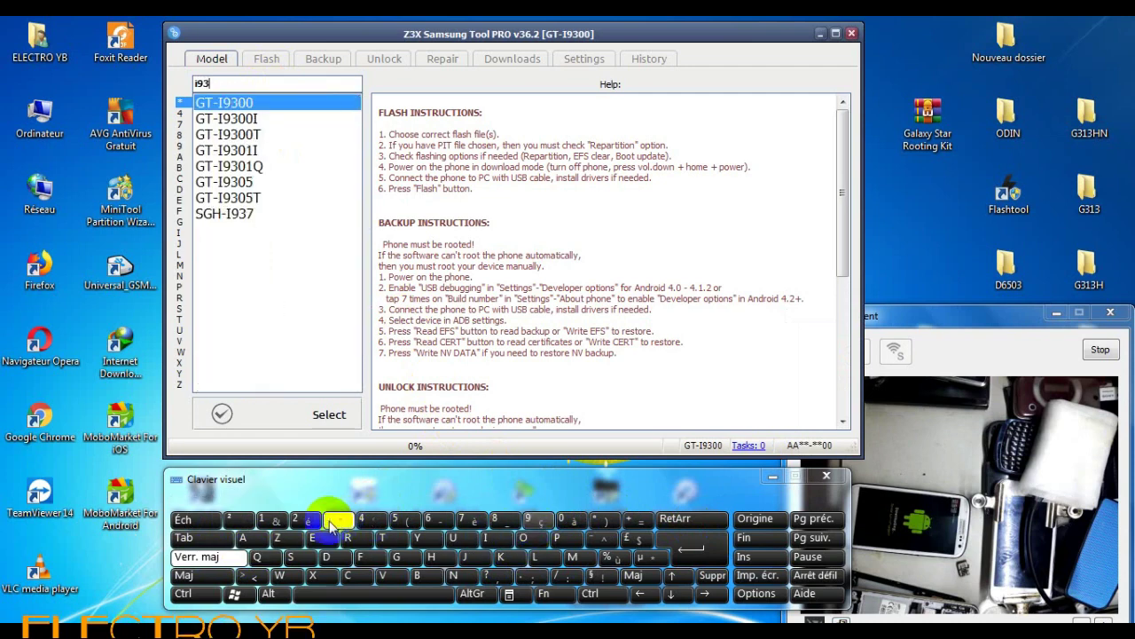
{"action": "double_click", "coordinate": [304, 108]}
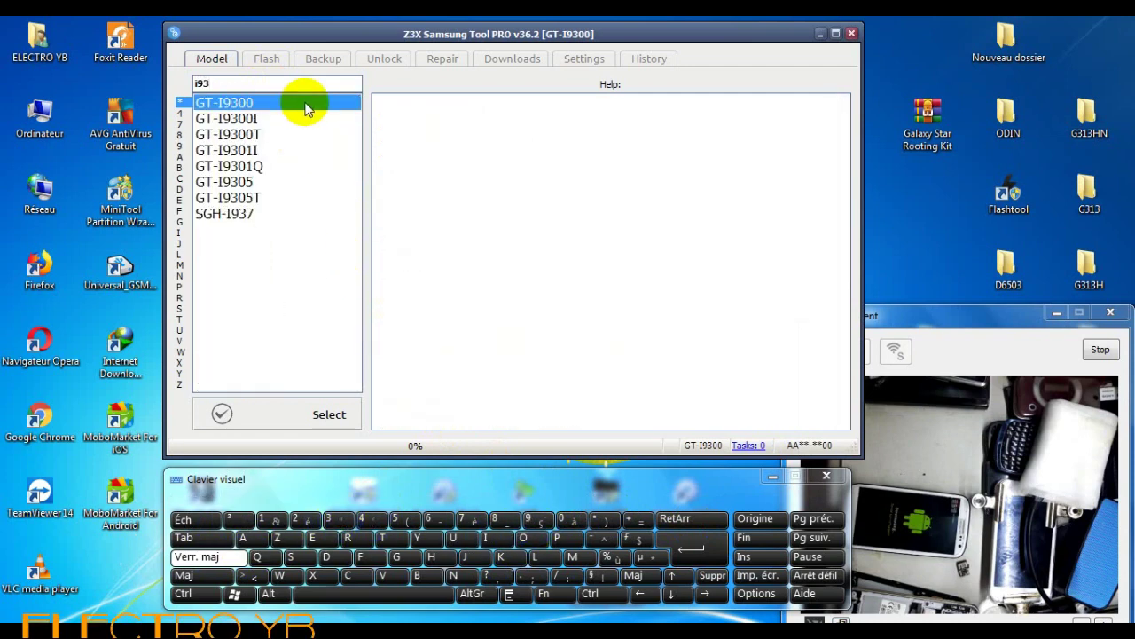
- Load the flash files from the I9300XXELL4_KOR_MULTI_FACTORY folder inside the desktop's I9300 folder and try to flash the phone
{"action": "left_click", "coordinate": [268, 59]}
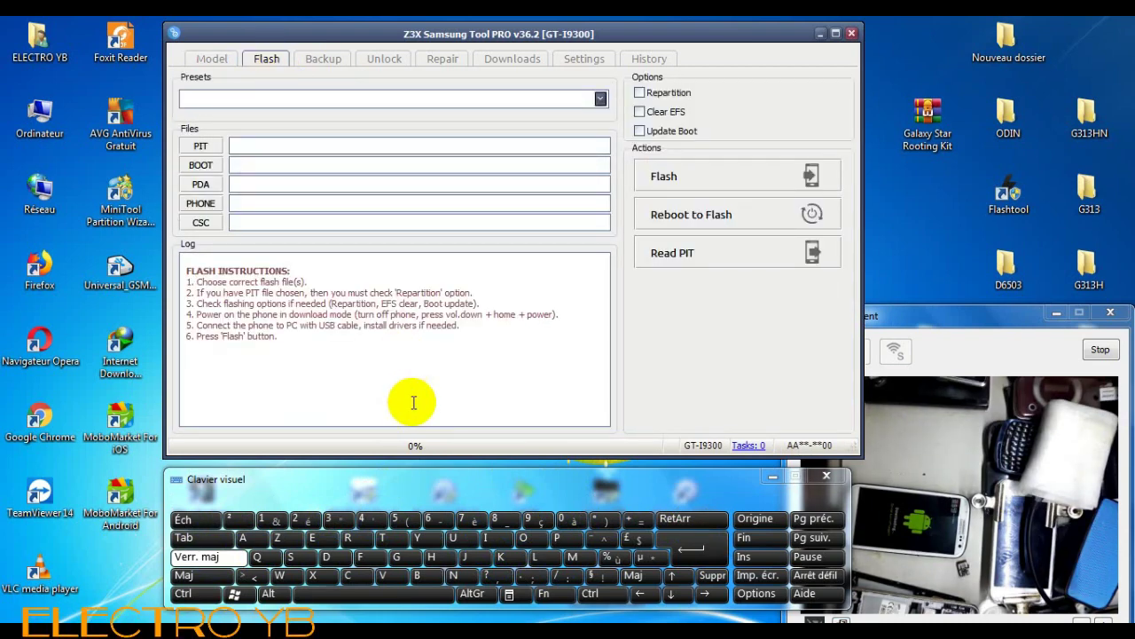
{"action": "left_click", "coordinate": [599, 97]}
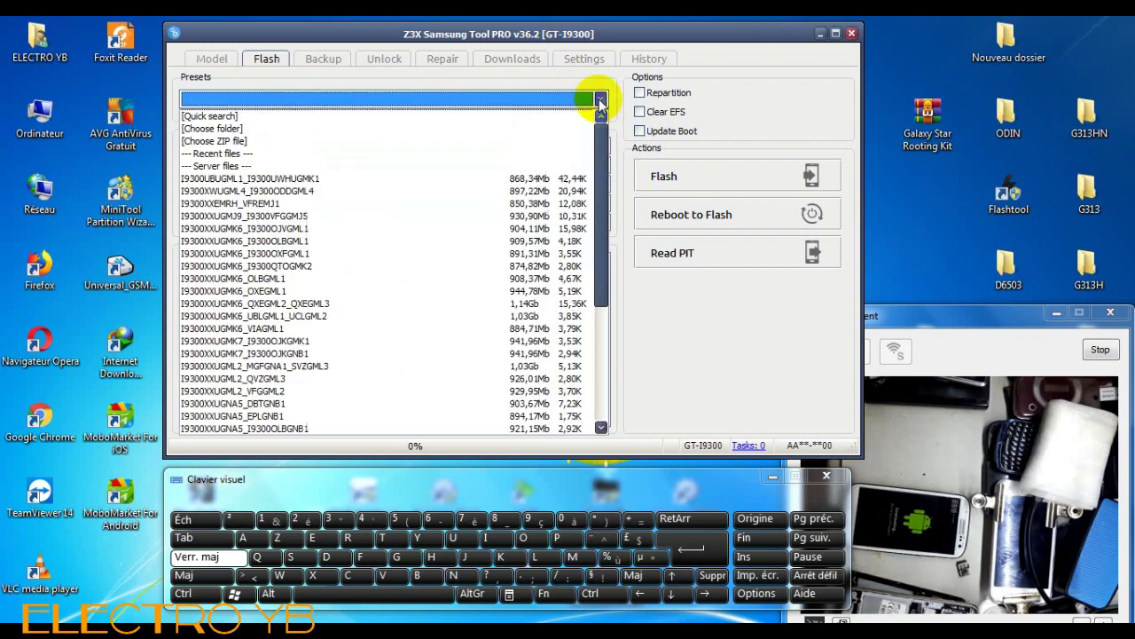
{"action": "left_click", "coordinate": [479, 132]}
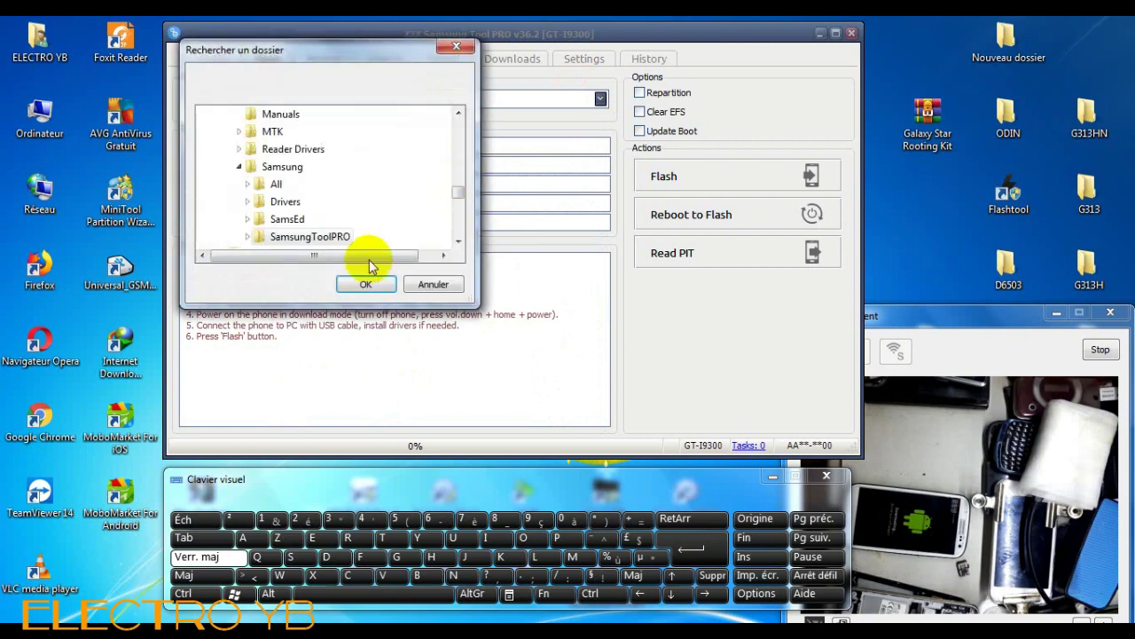
{"action": "left_click", "coordinate": [456, 217]}
{"action": "left_click", "coordinate": [456, 216]}
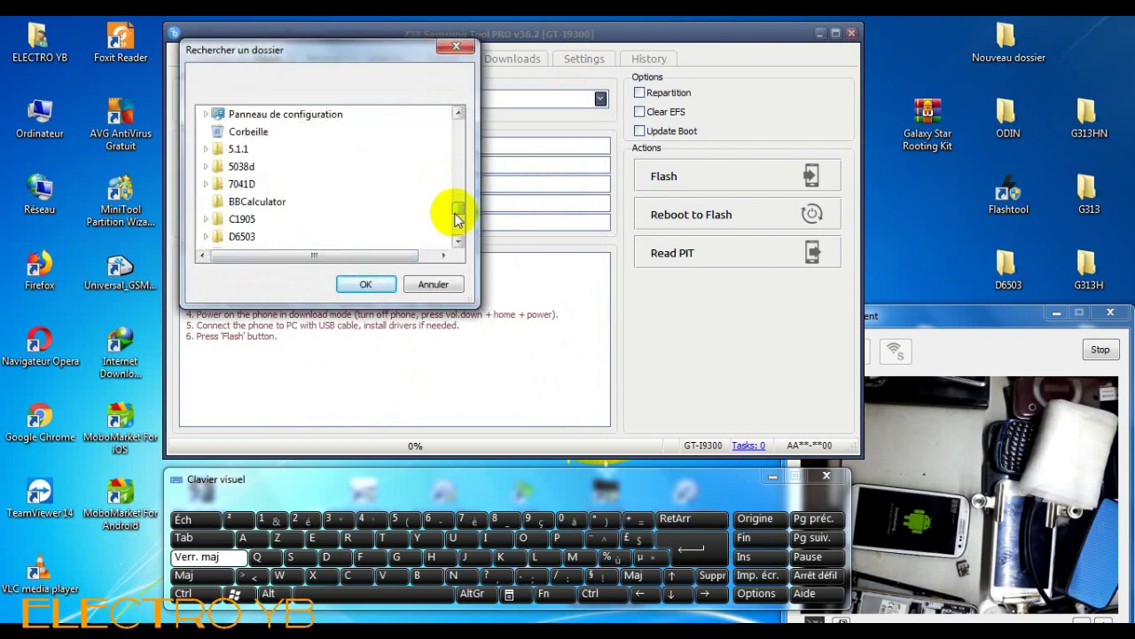
{"action": "left_click", "coordinate": [459, 237]}
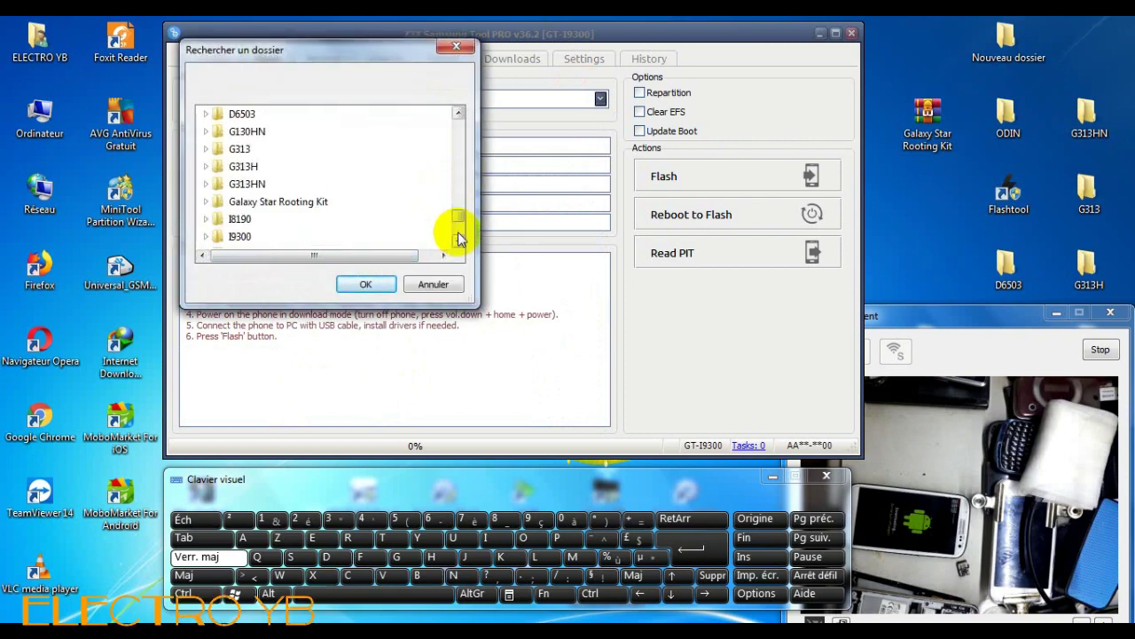
{"action": "left_click", "coordinate": [232, 236]}
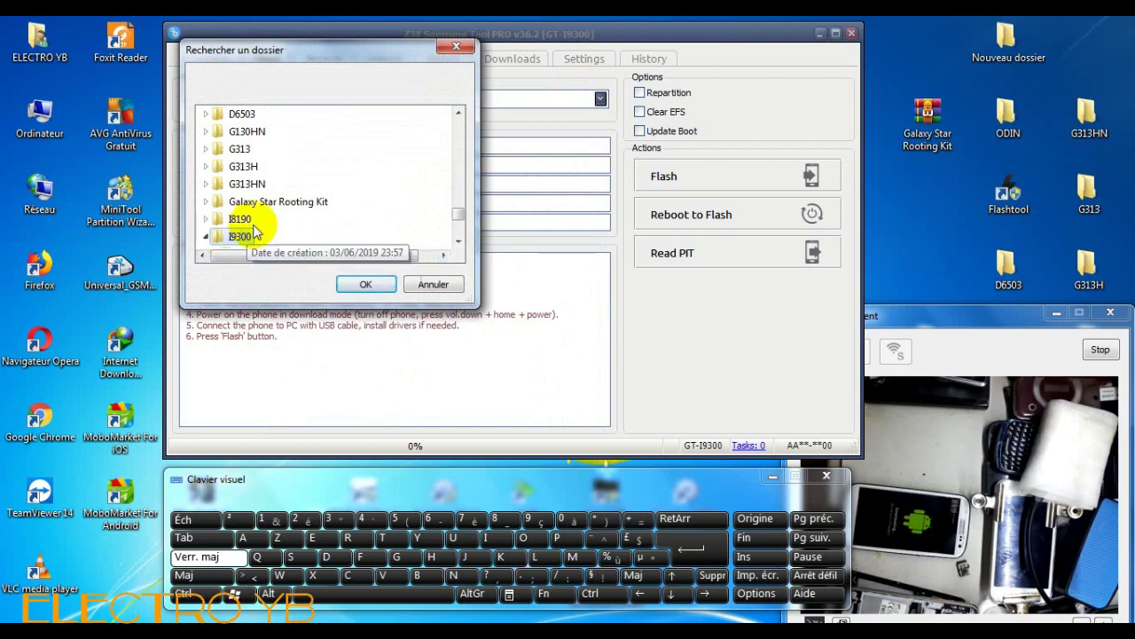
{"action": "left_click", "coordinate": [458, 241]}
{"action": "left_click", "coordinate": [458, 240]}
{"action": "left_click", "coordinate": [458, 240]}
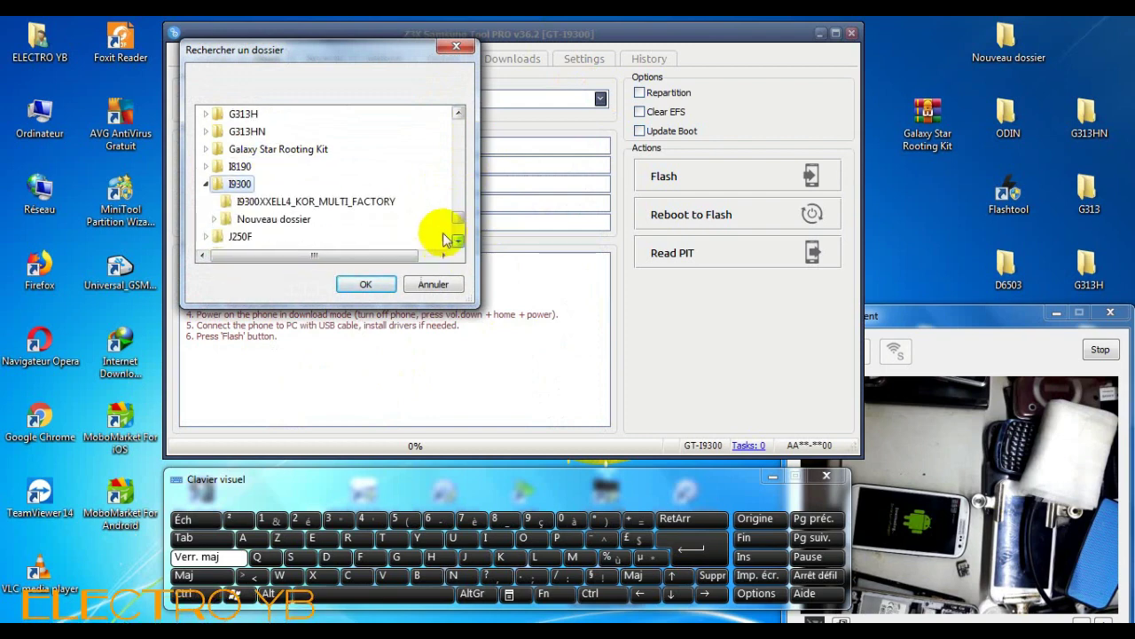
{"action": "left_click", "coordinate": [381, 204]}
{"action": "left_click", "coordinate": [366, 285]}
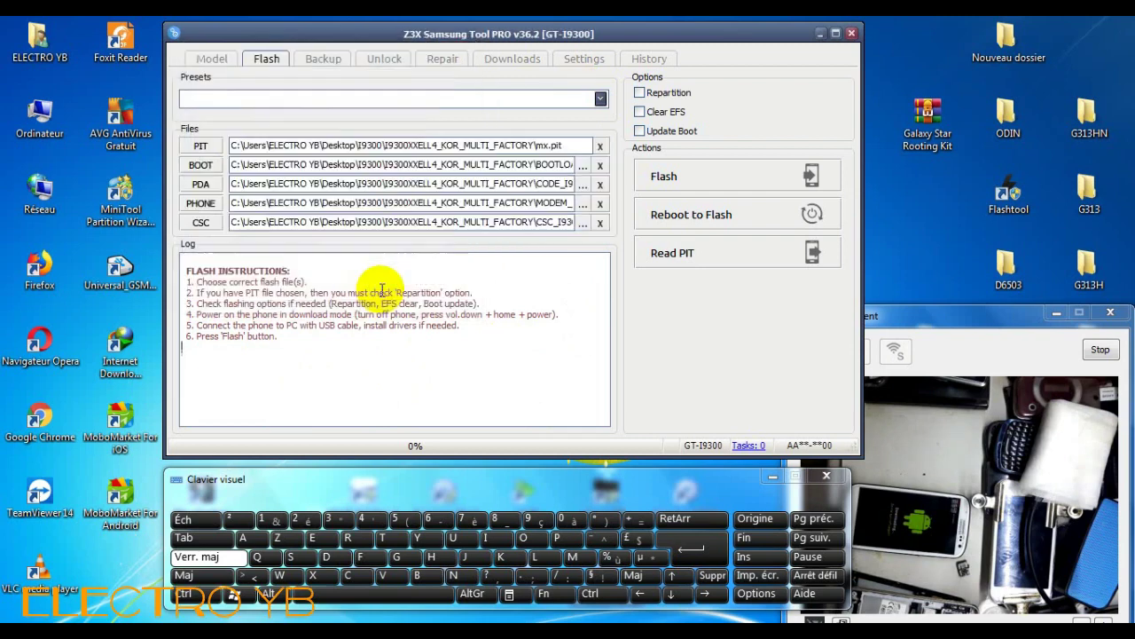
{"action": "left_click", "coordinate": [652, 173]}
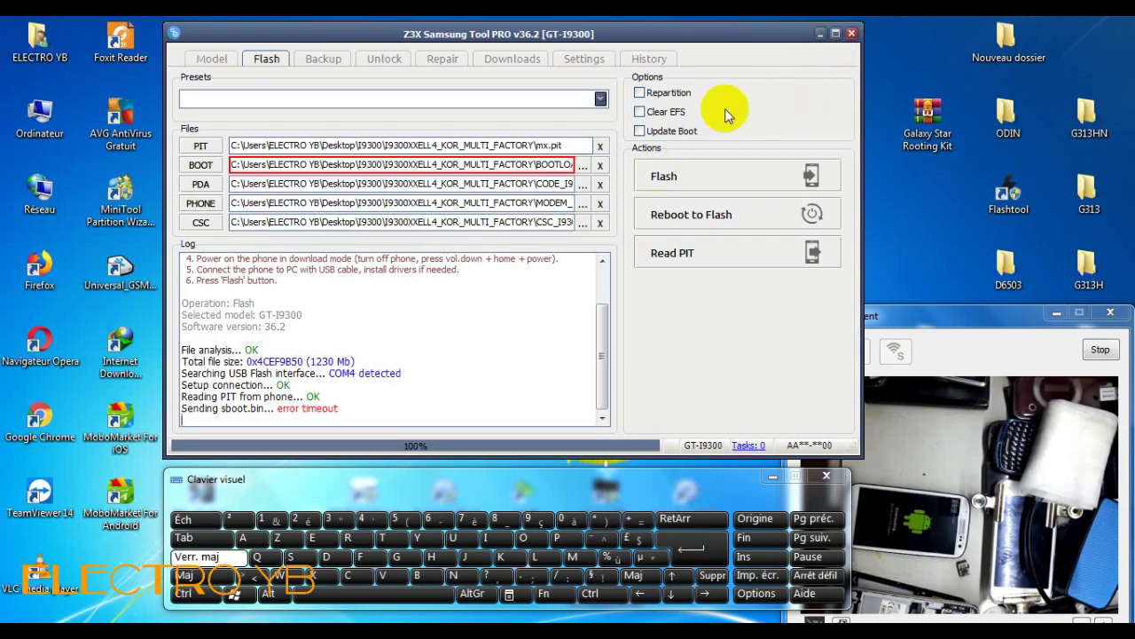
- Exclude sboot.bin from the BOOT package's files while keeping param.bin and tz.img included
{"action": "left_click", "coordinate": [575, 169]}
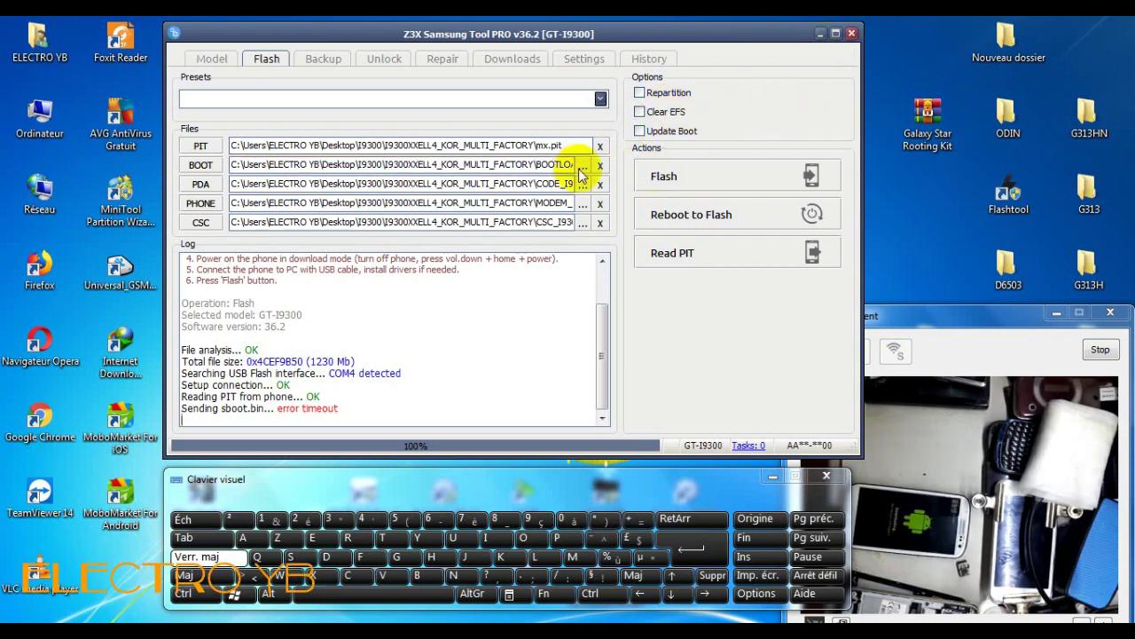
{"action": "left_click", "coordinate": [582, 168]}
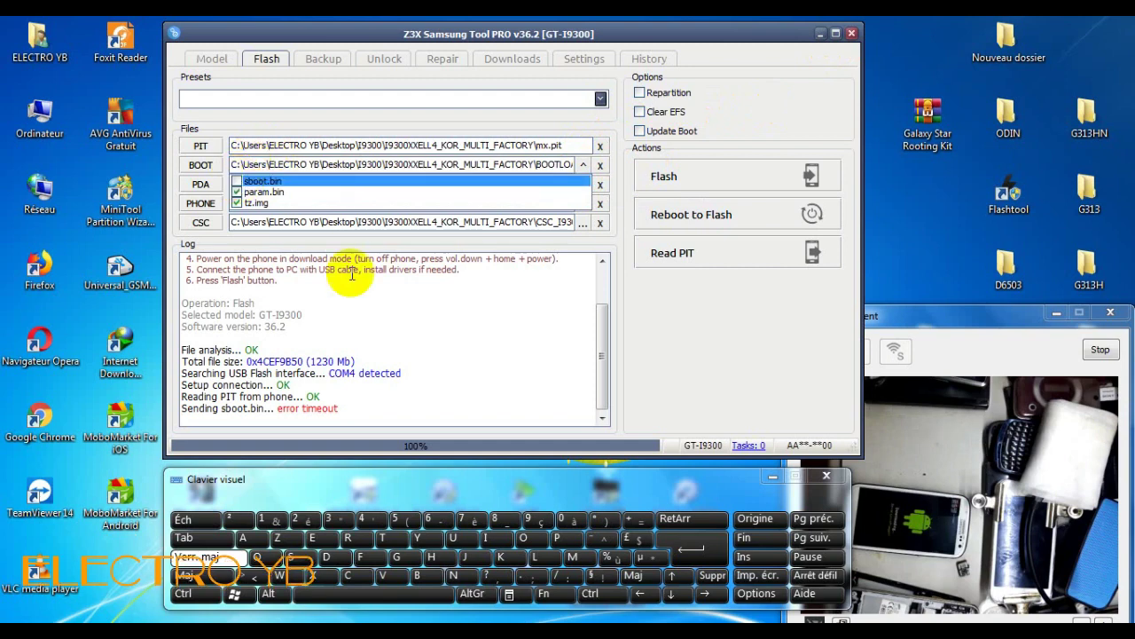
{"action": "left_click", "coordinate": [461, 325]}
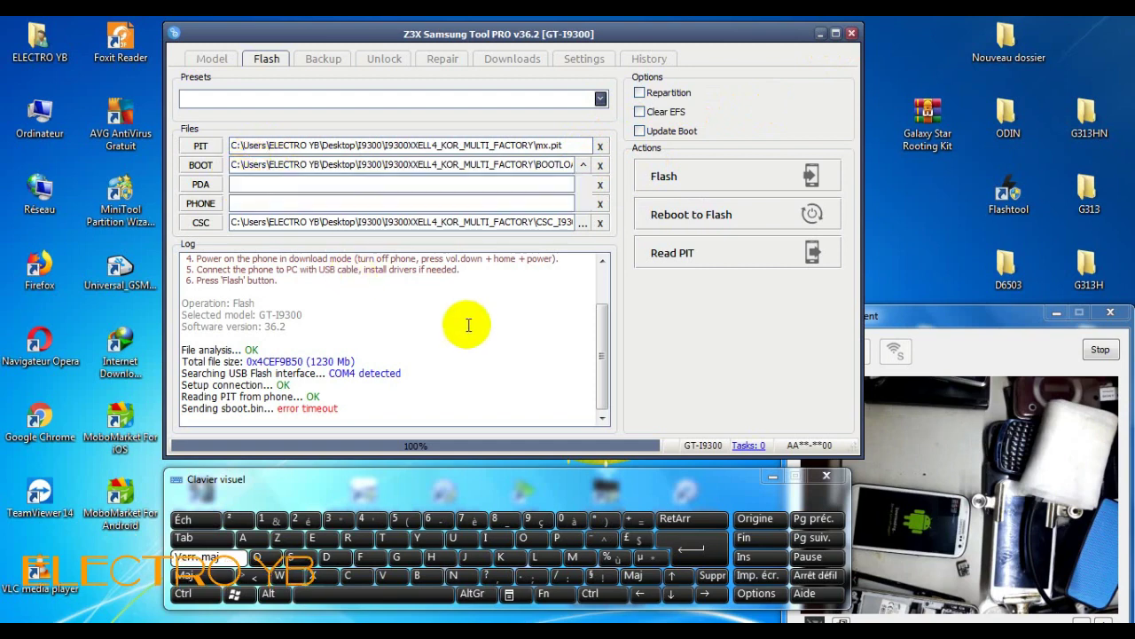
- Try to switch the phone to flash mode and flash it without the BOOT package's sboot.bin
{"action": "left_click", "coordinate": [692, 215]}
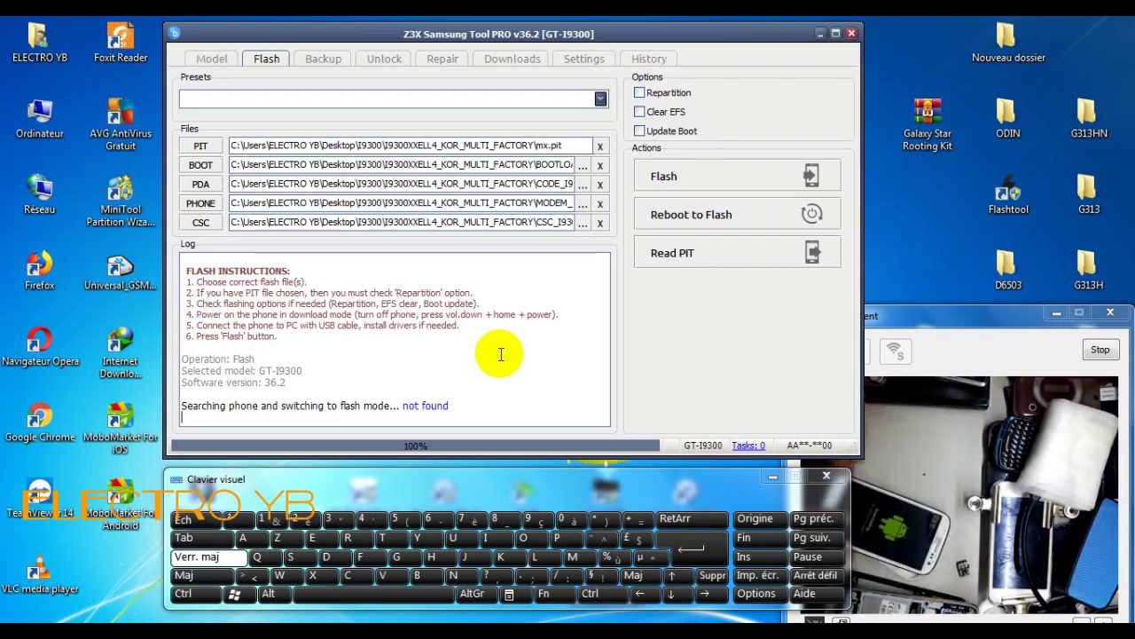
{"action": "left_click", "coordinate": [652, 184]}
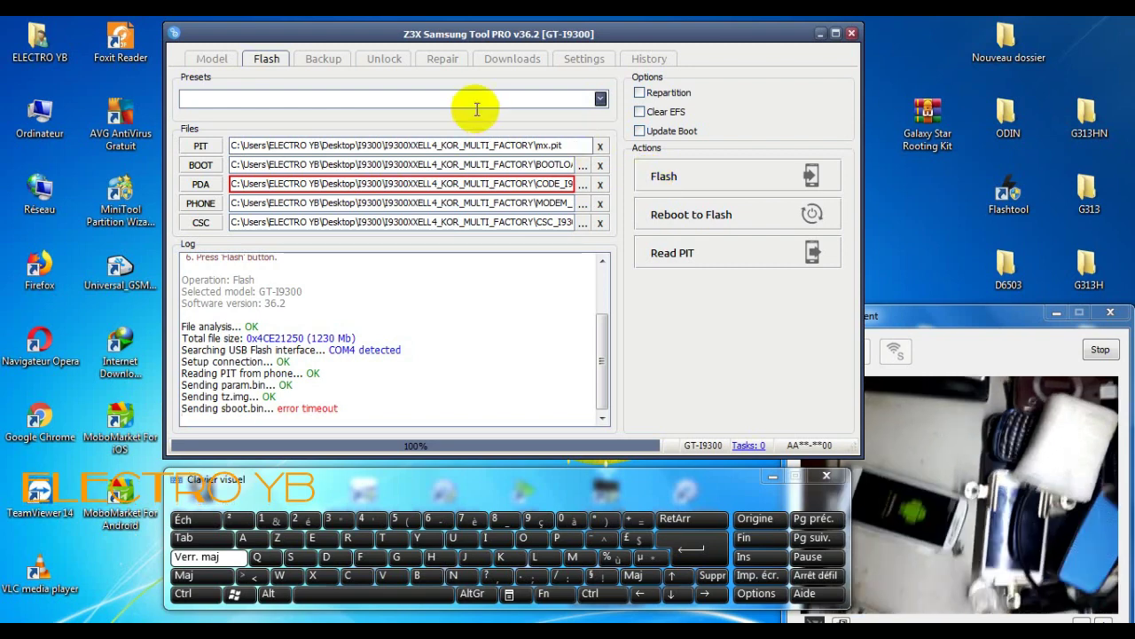
- Exclude sboot.bin from the PDA package's files and start flashing the phone again
{"action": "left_click", "coordinate": [579, 186]}
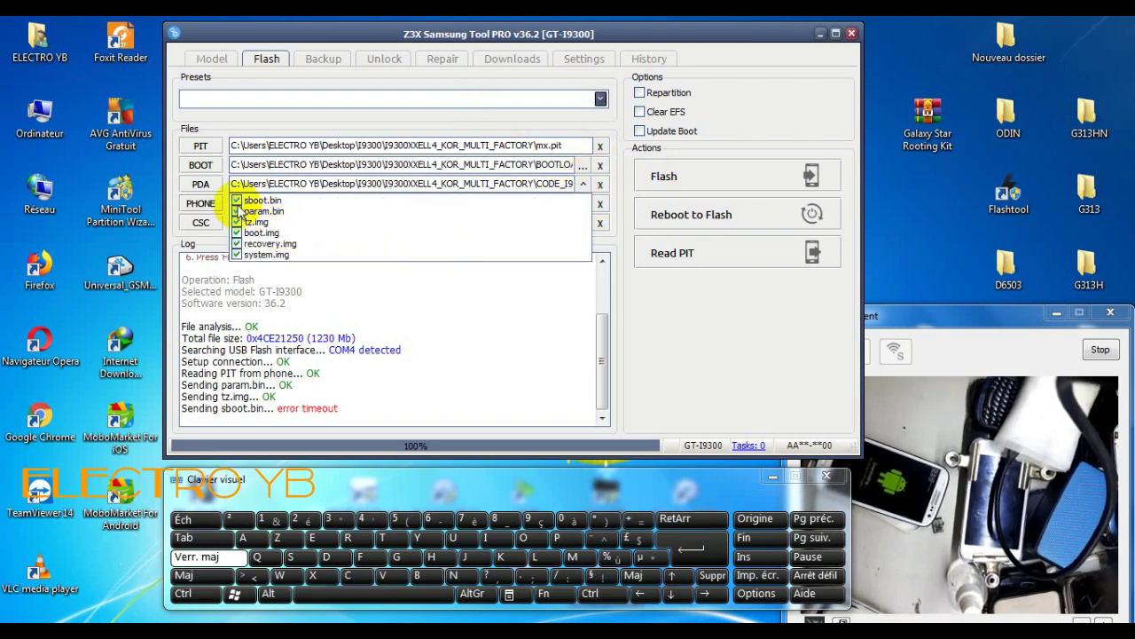
{"action": "left_click", "coordinate": [236, 201]}
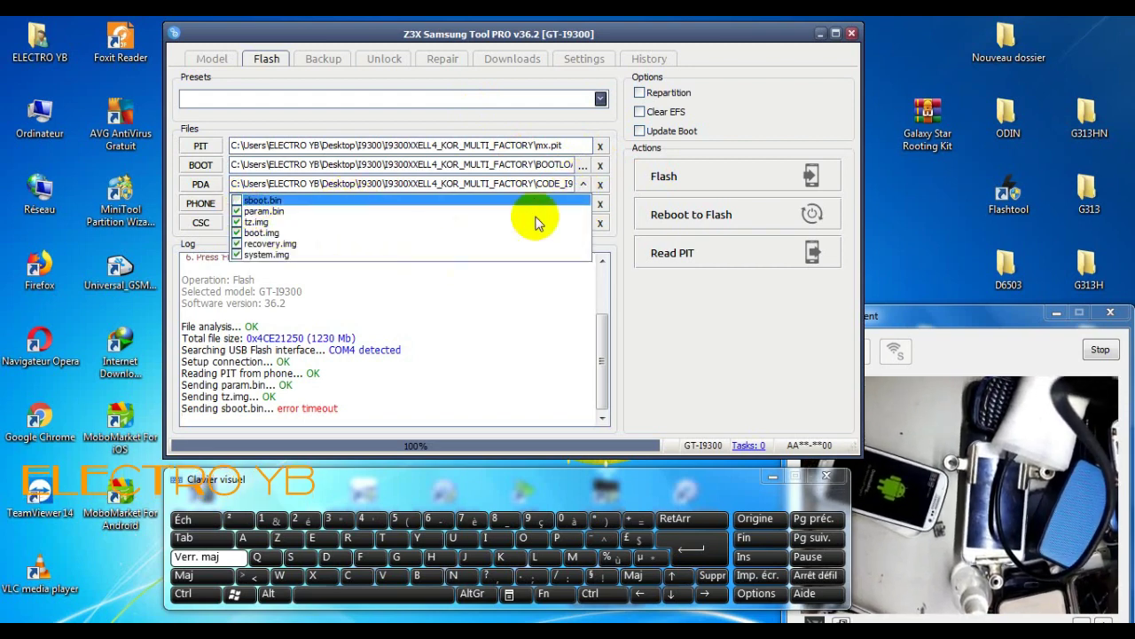
{"action": "left_click", "coordinate": [557, 326]}
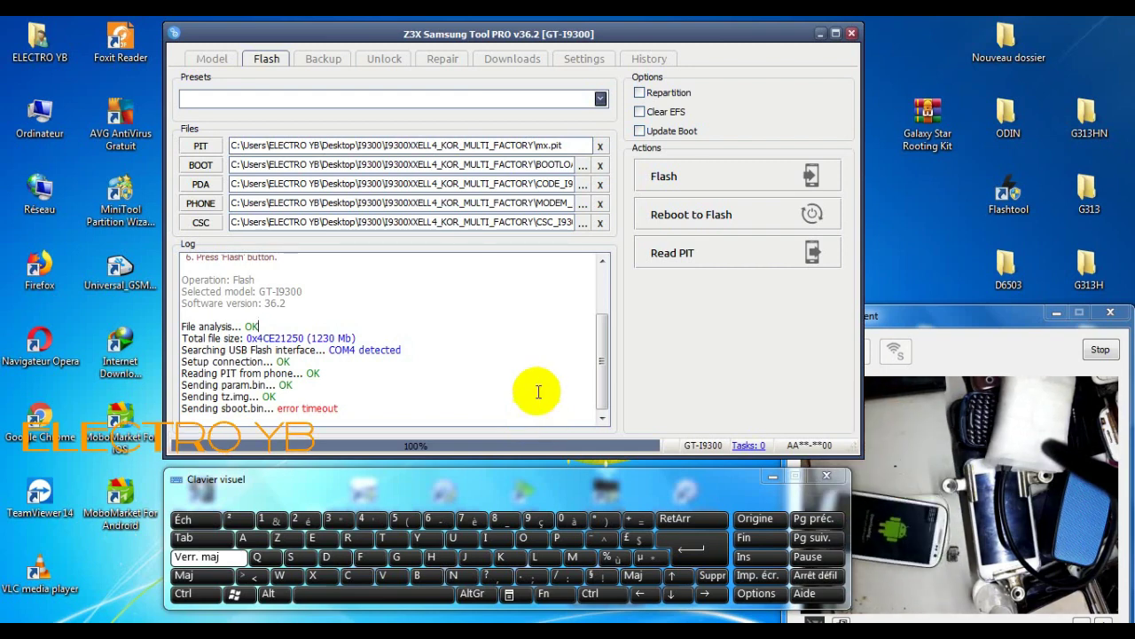
{"action": "left_click", "coordinate": [707, 186]}
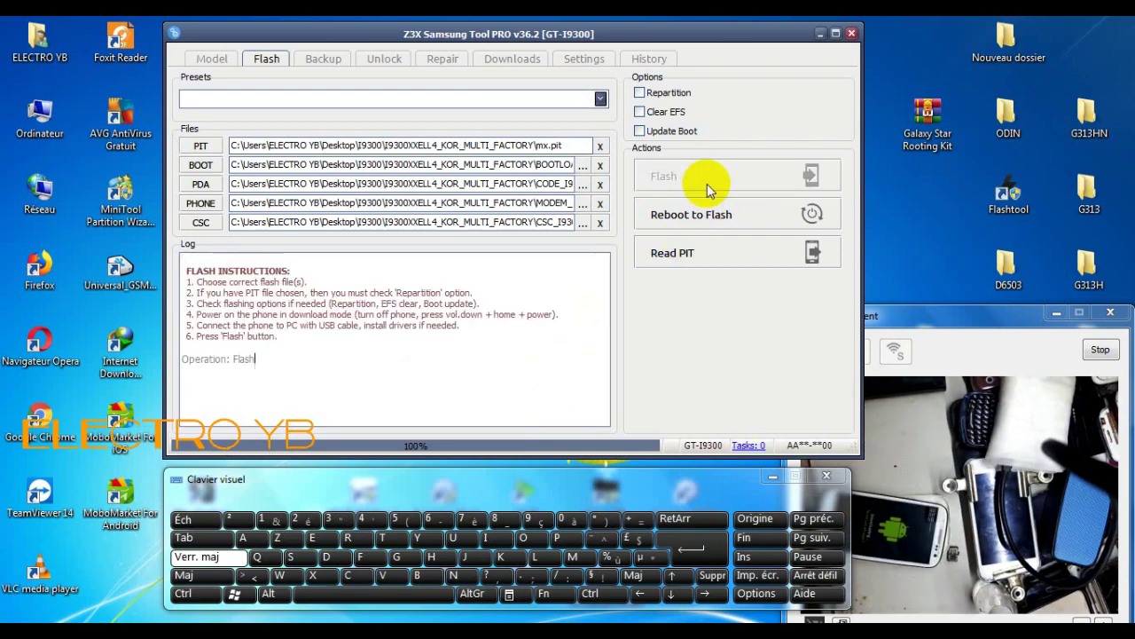